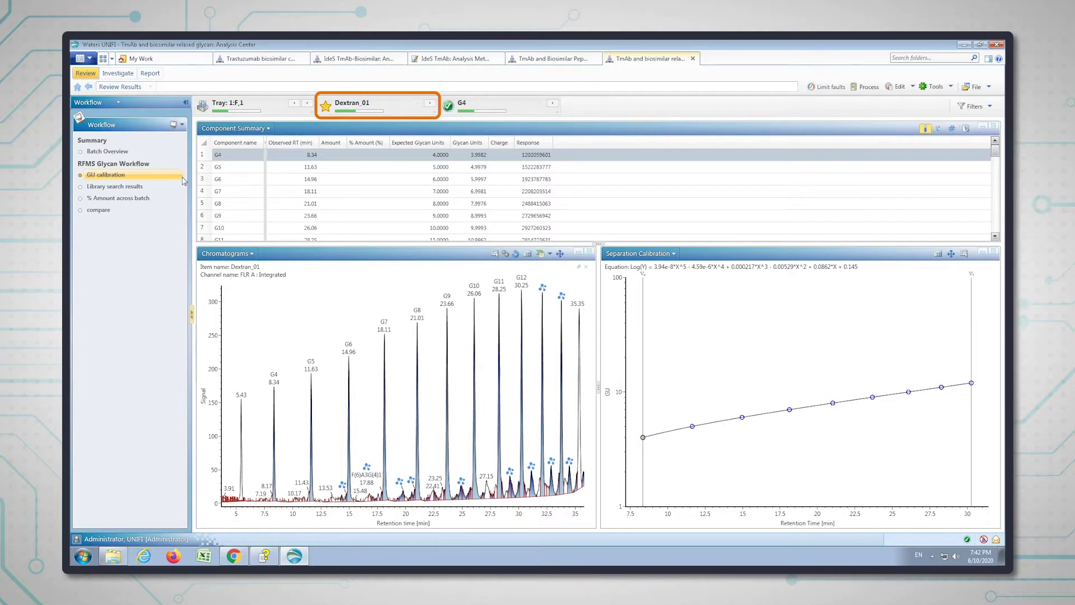
left_click(425, 114)
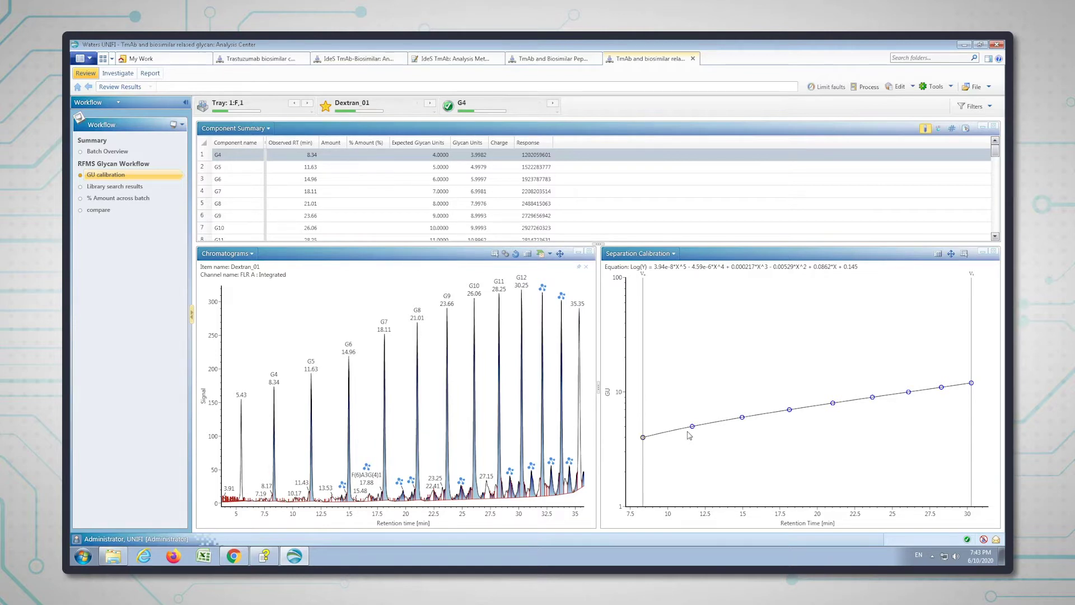
left_click_drag(689, 434, 786, 420)
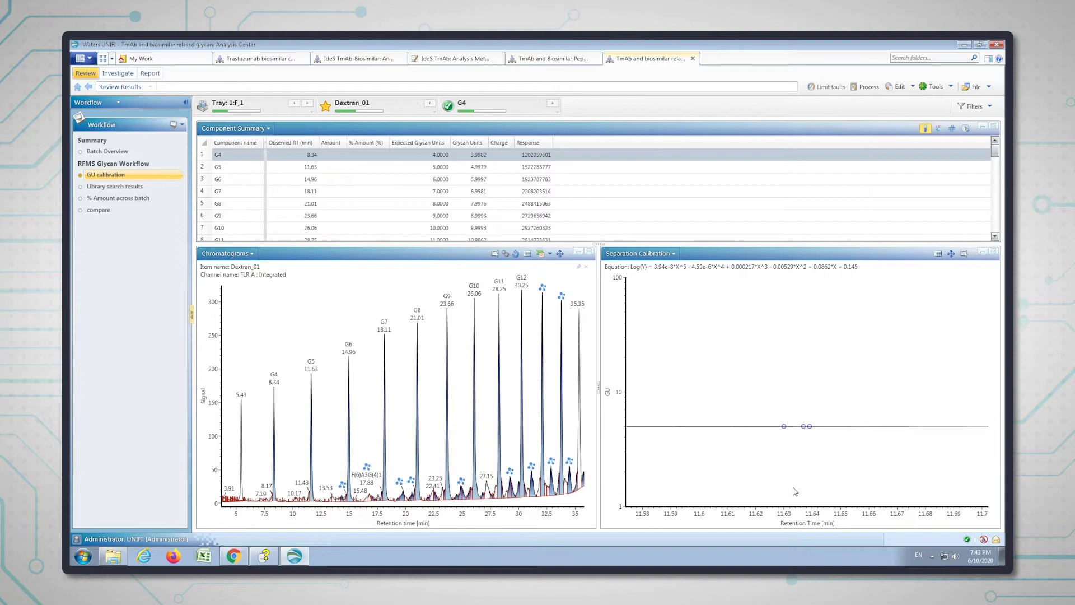
left_click(952, 254)
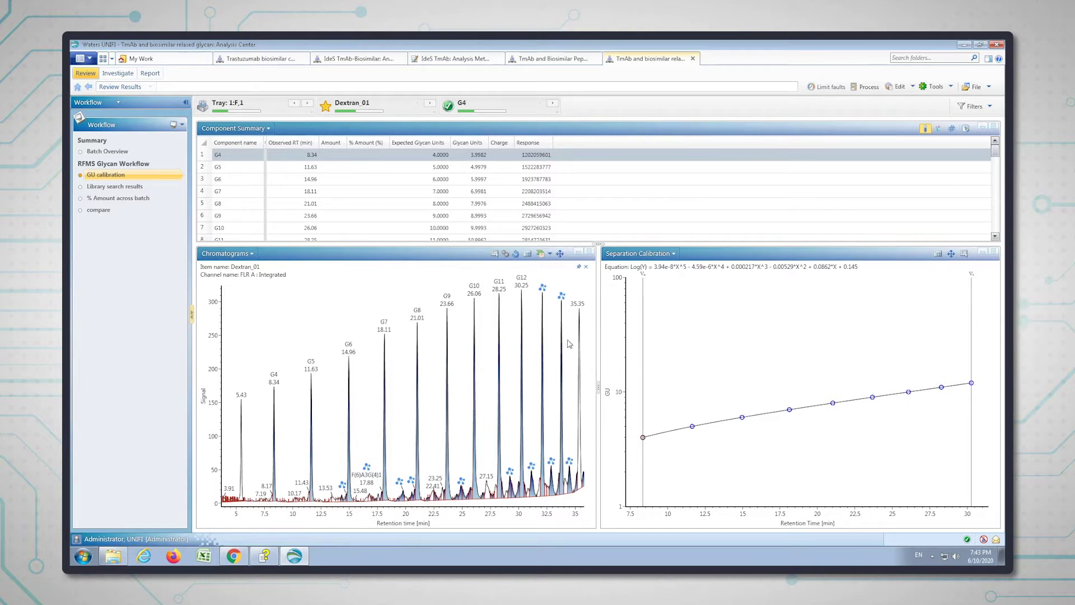
- View RFMS library search matches for the A2 glycan in the Biosimilar_01 injection
left_click(178, 188)
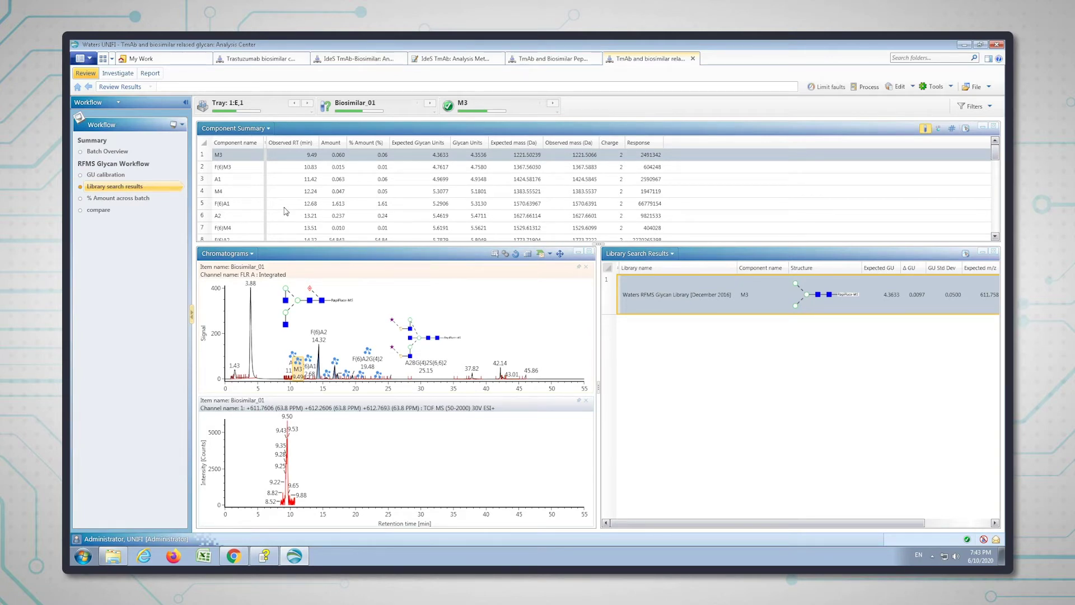
left_click(393, 112)
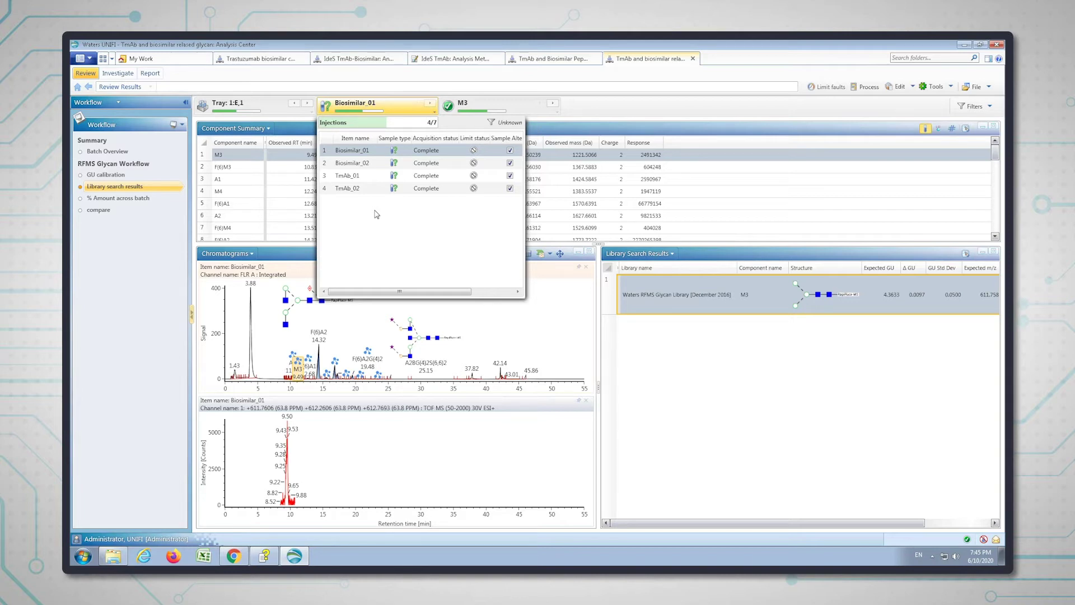
left_click(559, 219)
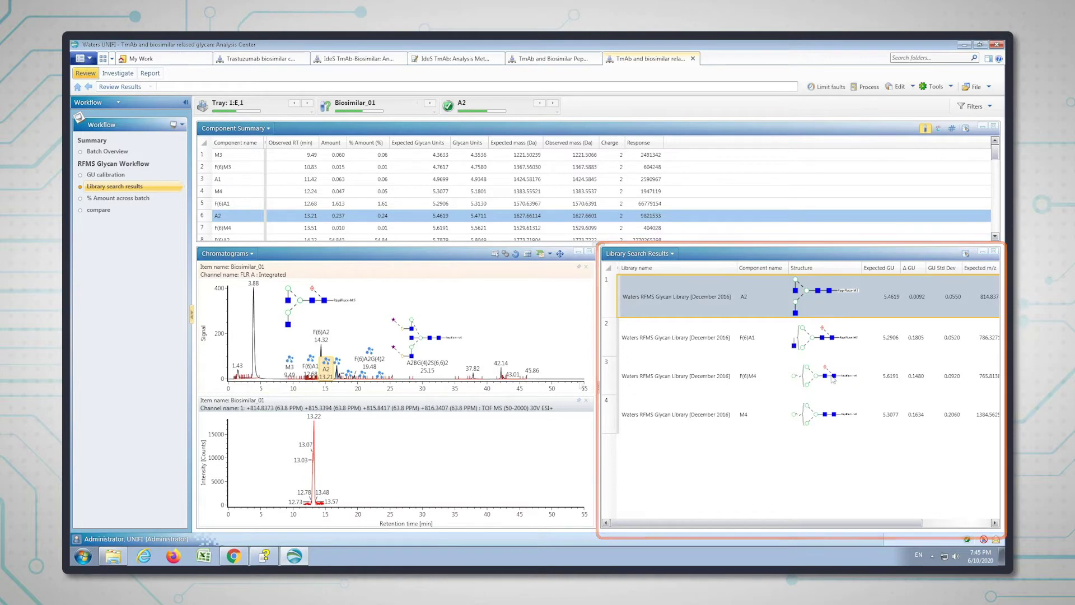
- Drop the mass trace and stack TmAb_01's FLR chromatogram under Biosimilar_01's
left_click(586, 400)
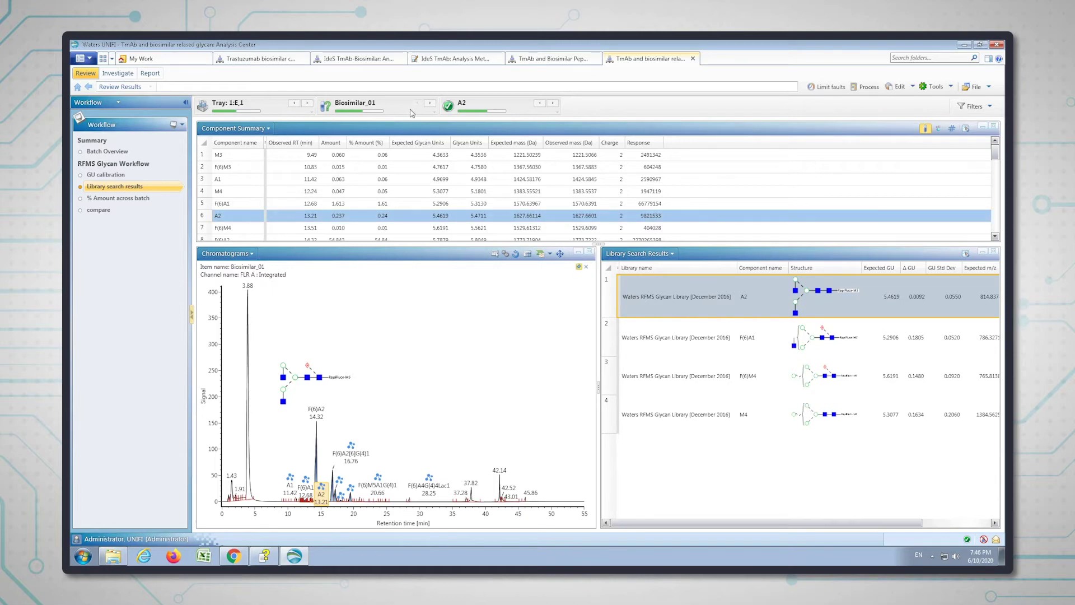
left_click(409, 113)
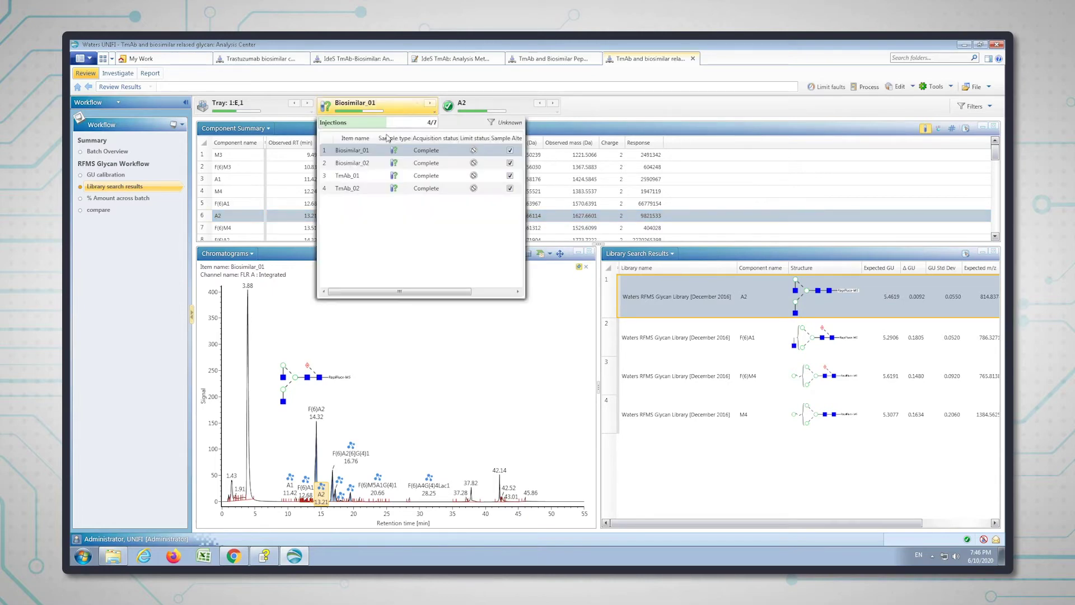
left_click(354, 177, "ctrl")
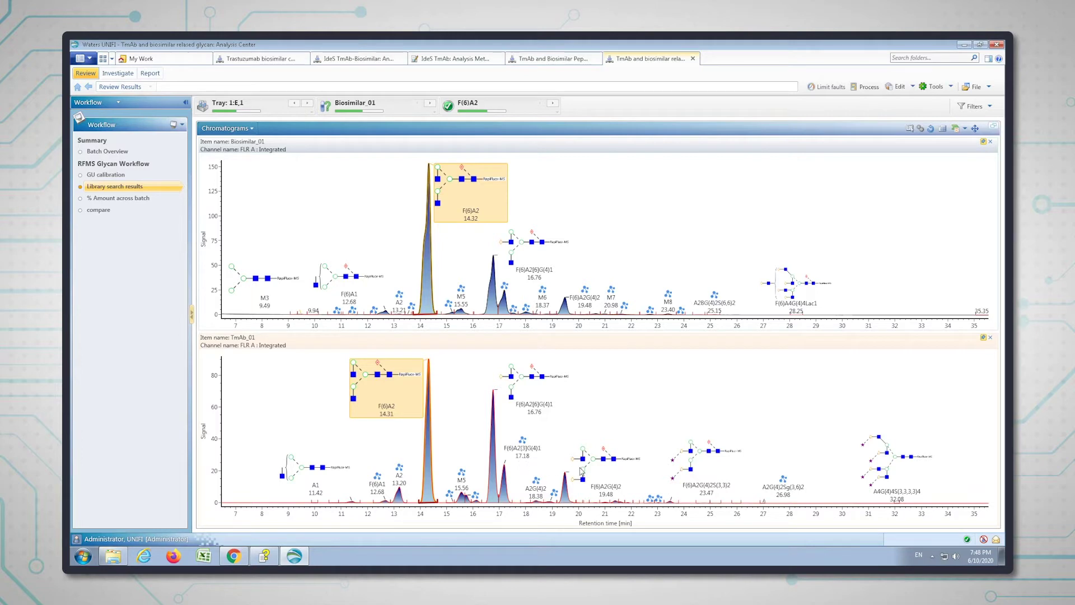
- Select A1 in the Biosimilar_01 chromatogram to list its matches, mass-confirmed over F(6)M3
mouse_move(586, 464)
left_click(367, 305)
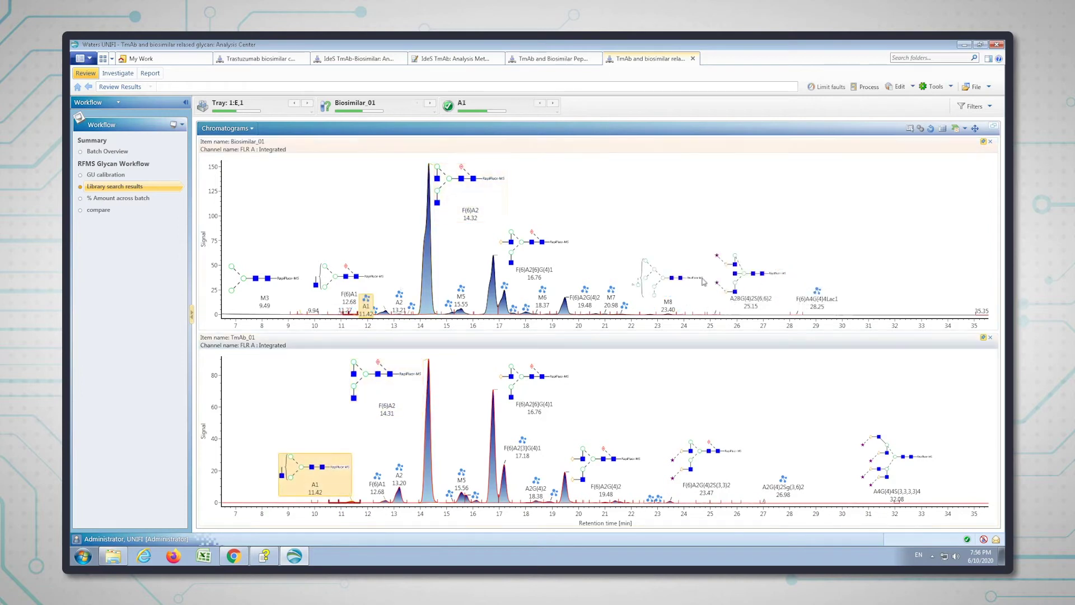
left_click(995, 126)
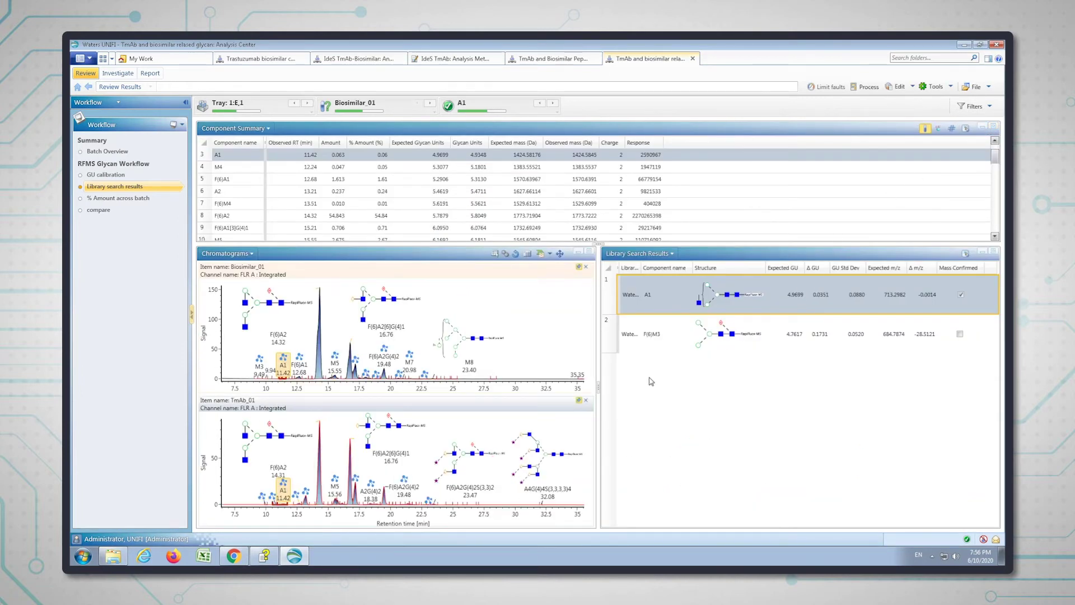
left_click(282, 366)
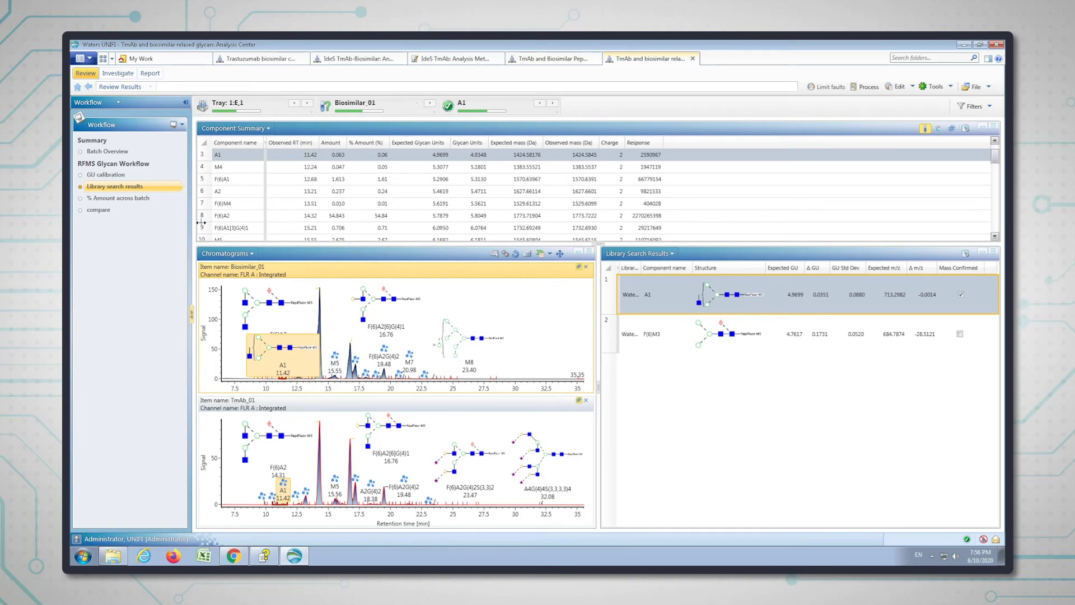
- Sort the batch % Amount table for the four injections by A2 (%)
left_click(145, 198)
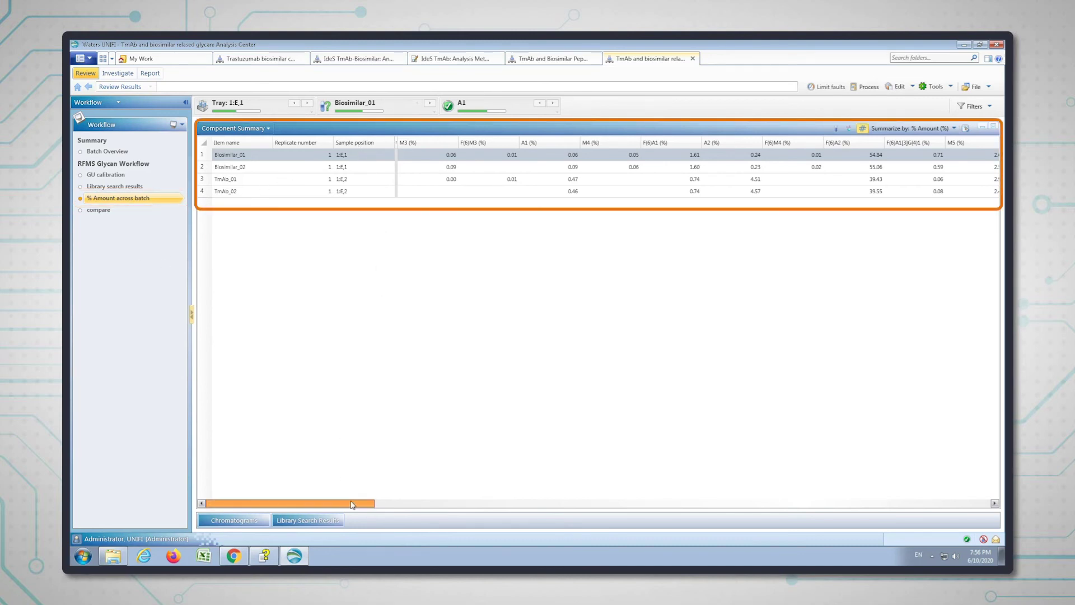
mouse_move(367, 503)
left_mouse_down()
mouse_move(416, 503)
mouse_move(375, 504)
left_mouse_up()
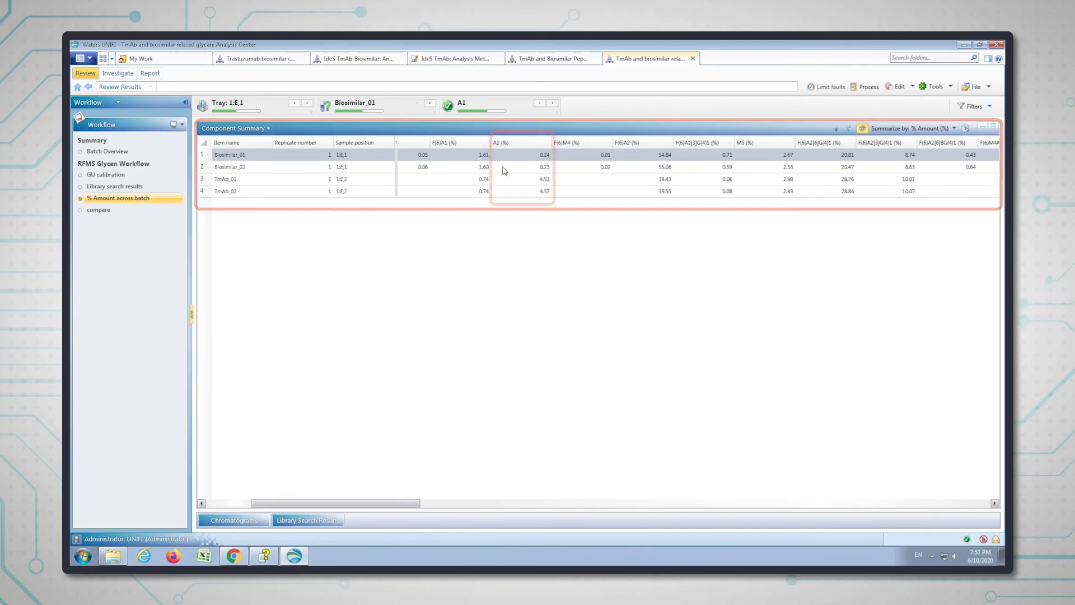
left_click(521, 144)
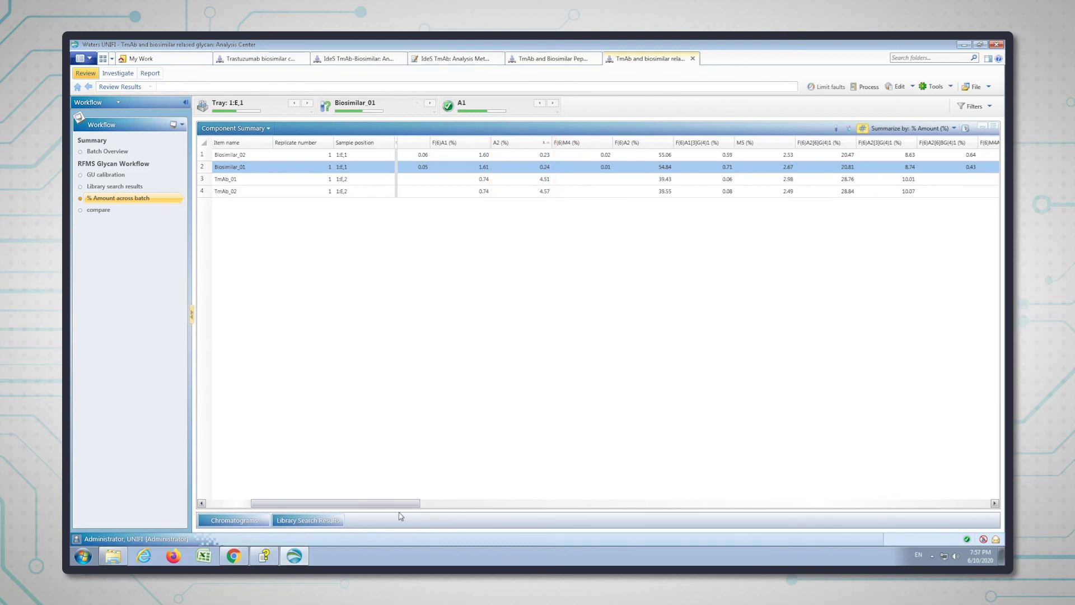
left_click_drag(409, 507, 489, 506)
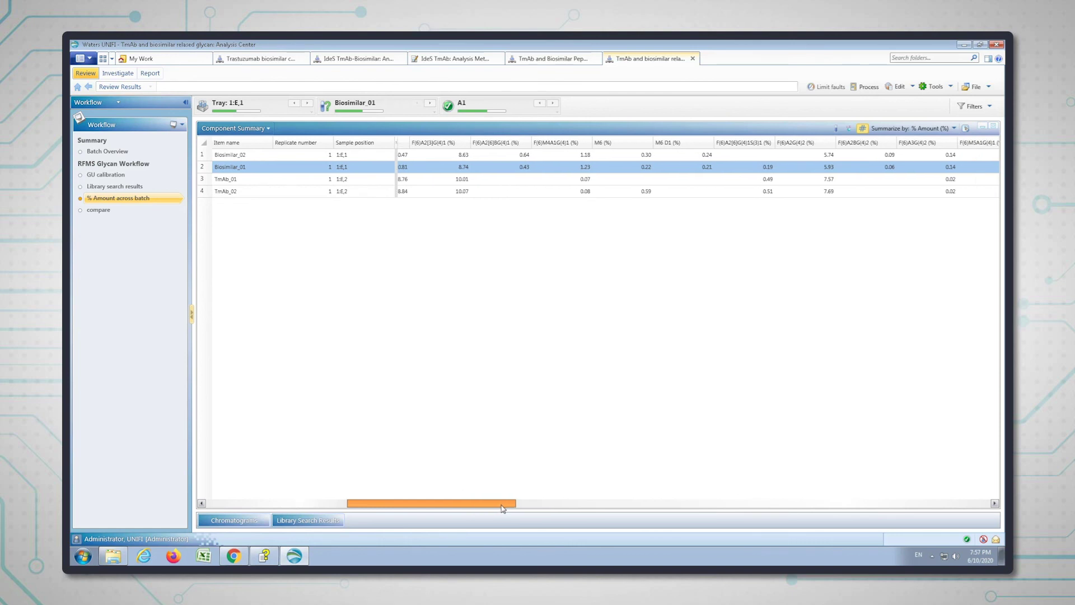
left_click_drag(488, 507, 516, 511)
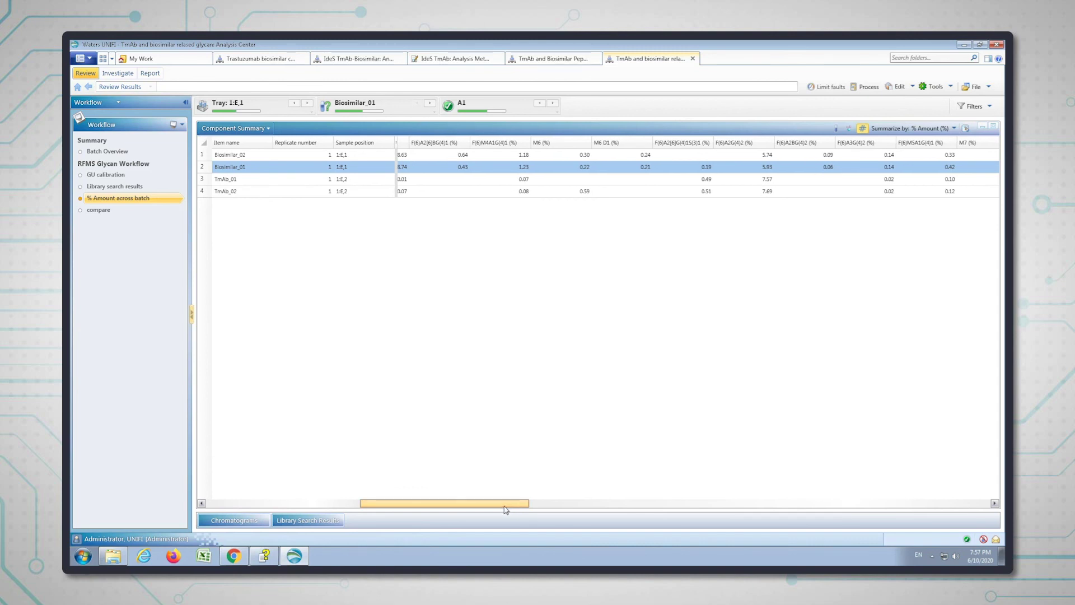